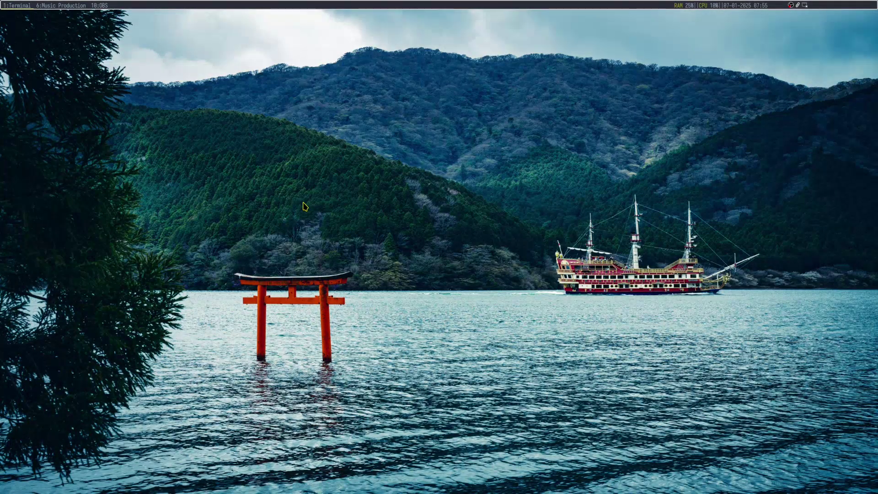
- Bring up the Zrythm session, zoom into the arrangement, and select the DSK SF2 v2 piano track
{"action": "key", "text": "super+6"}
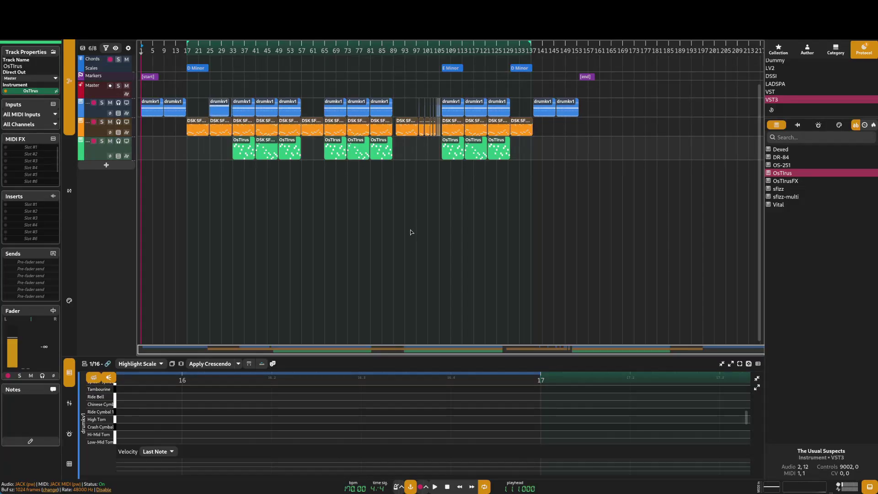
{"action": "scroll", "coordinate": [410, 232], "scroll_direction": "up", "scroll_amount": 3}
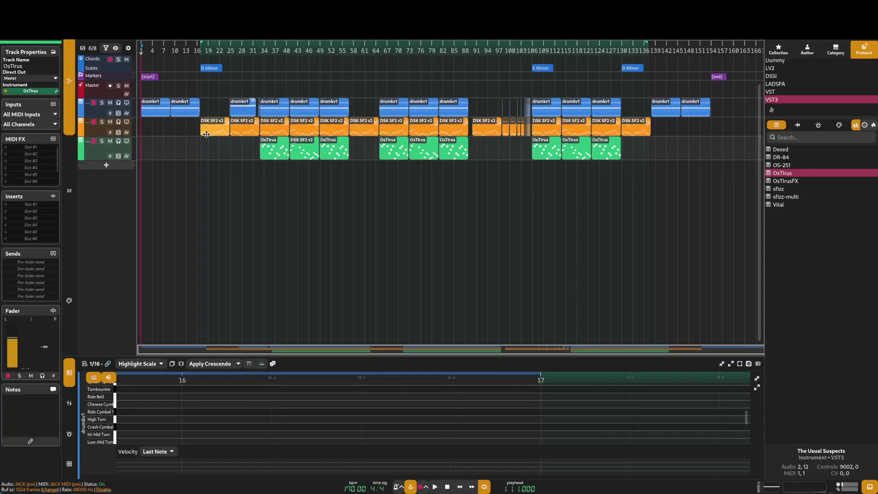
{"action": "left_click", "coordinate": [105, 134]}
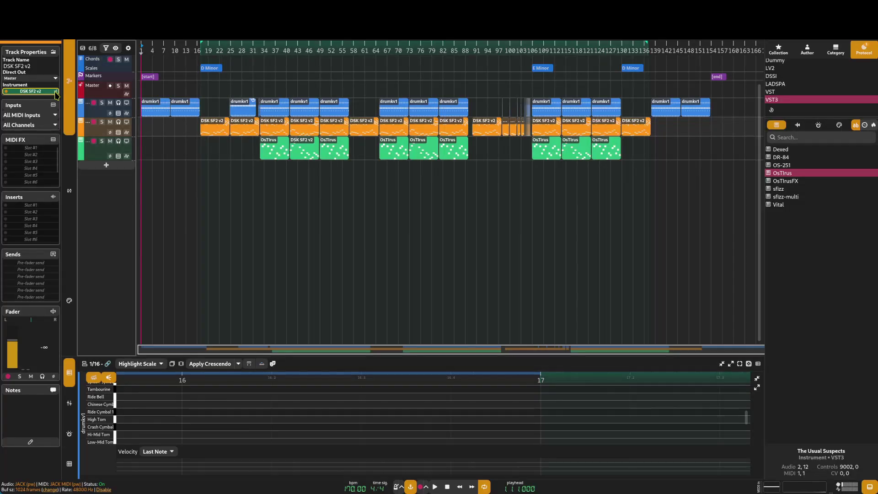
- With the piano track selected, list VST plugins and show the DSK SF2 v2 plugin's details
{"action": "left_click", "coordinate": [116, 223]}
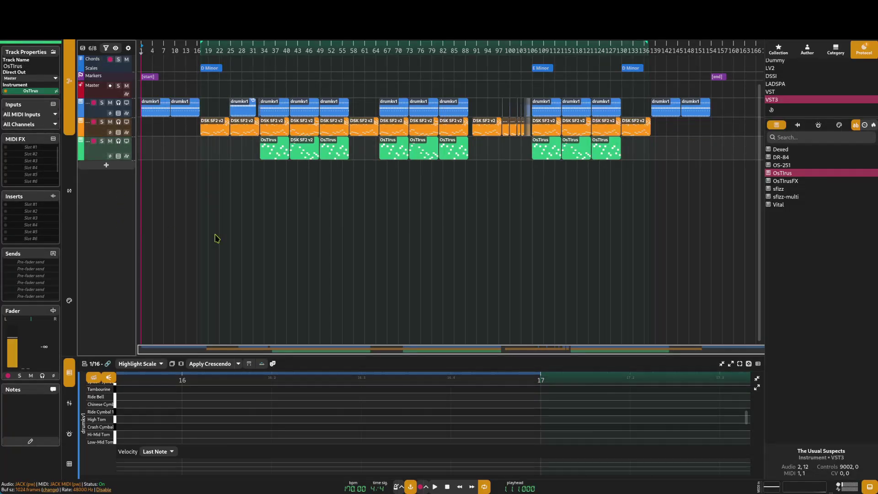
{"action": "left_click", "coordinate": [89, 131]}
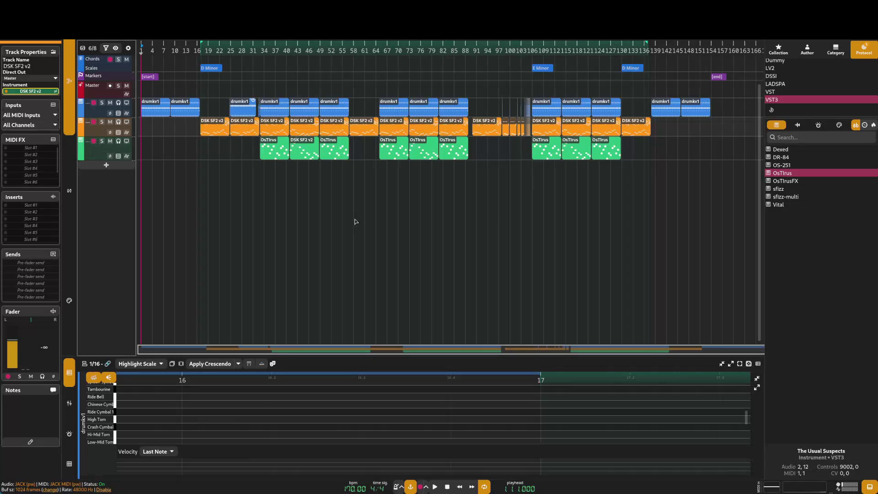
{"action": "left_click", "coordinate": [805, 92]}
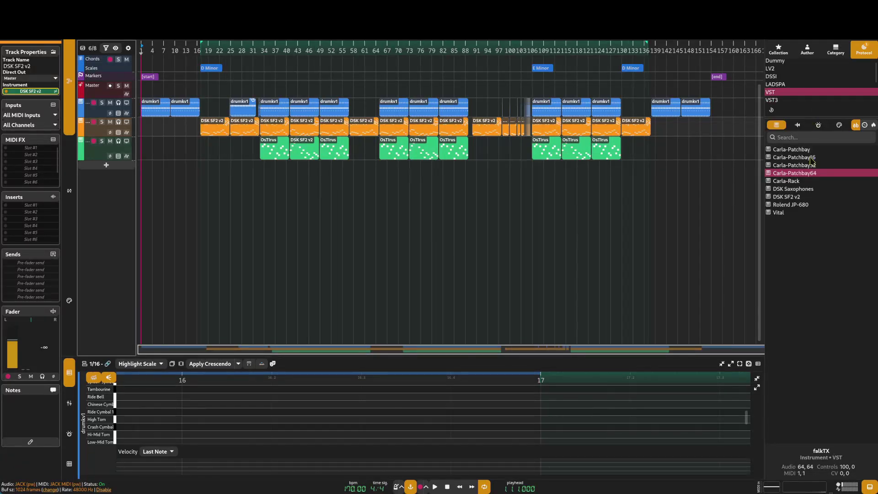
{"action": "left_click", "coordinate": [806, 197]}
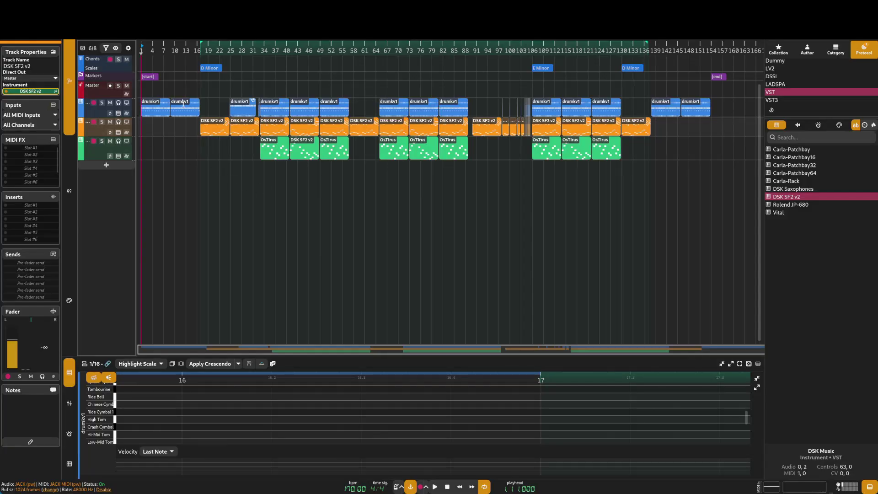
- Select the OsTIrus track and zoom the timeline out and back in
{"action": "key", "text": "Down"}
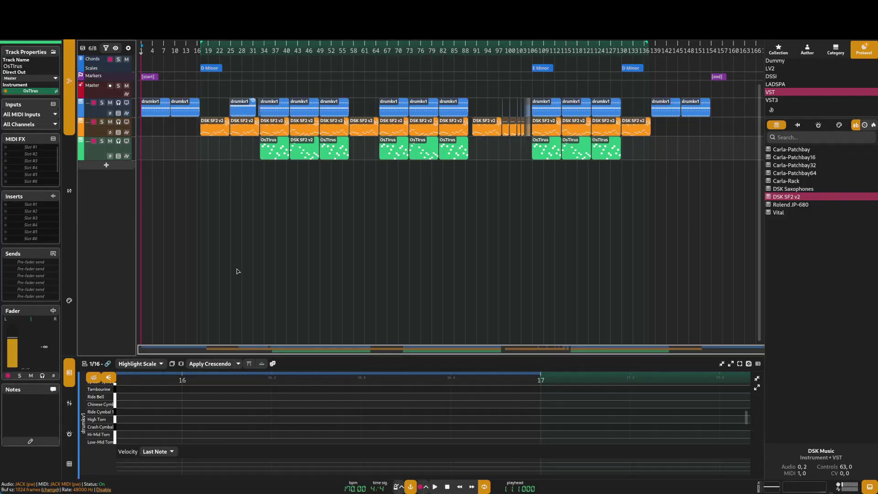
{"action": "key", "text": "minus"}
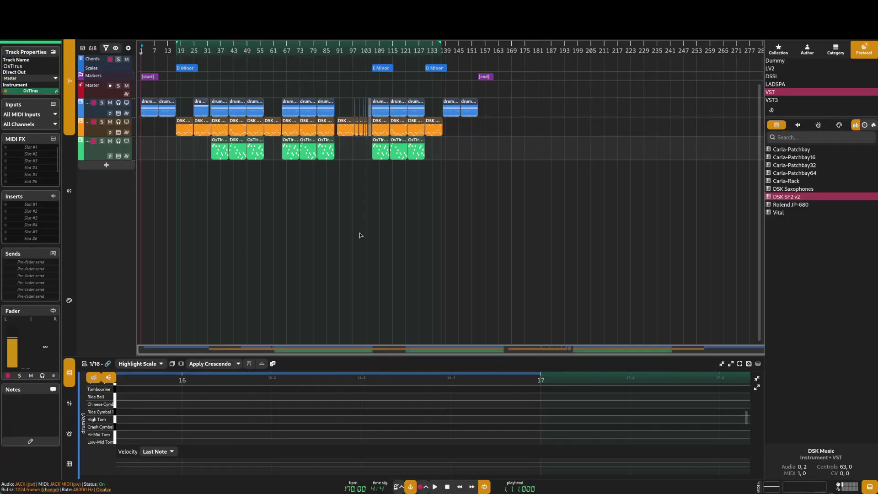
{"action": "key", "text": "plus"}
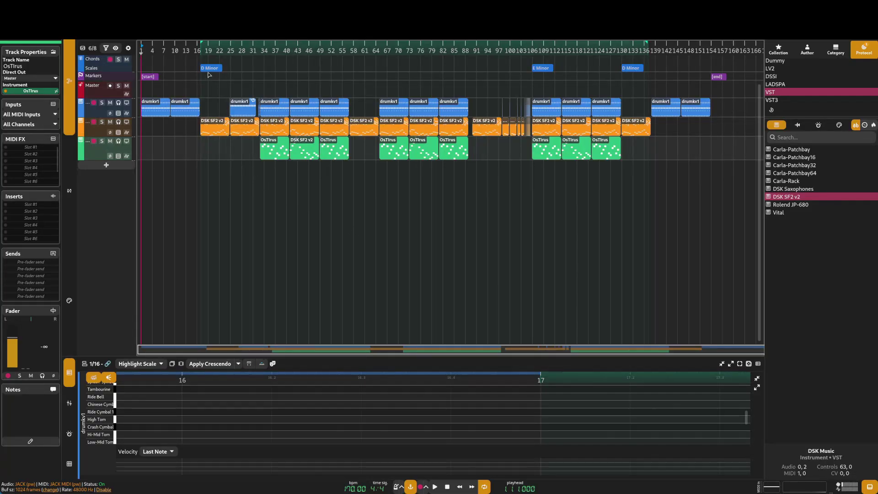
- Set position snapping to beat, then play from bar 16 and move the playhead to bar 17
{"action": "left_click", "coordinate": [198, 51]}
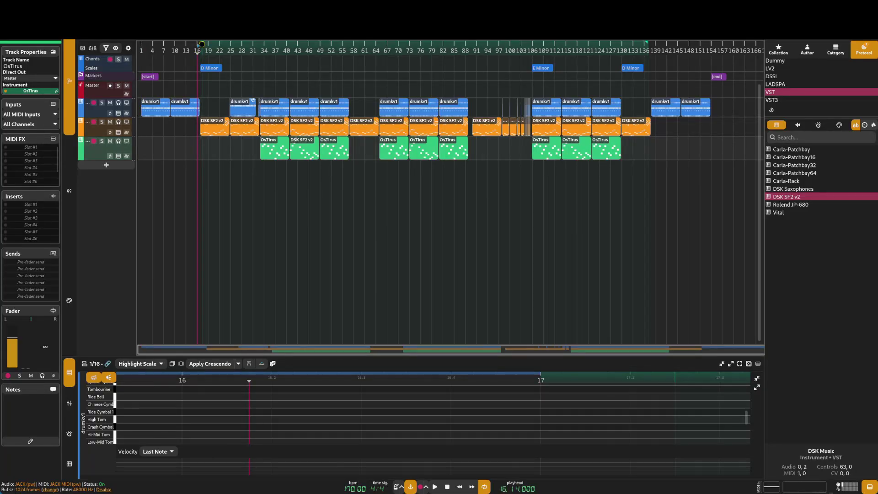
{"action": "scroll", "coordinate": [201, 44], "scroll_direction": "up", "scroll_amount": 5}
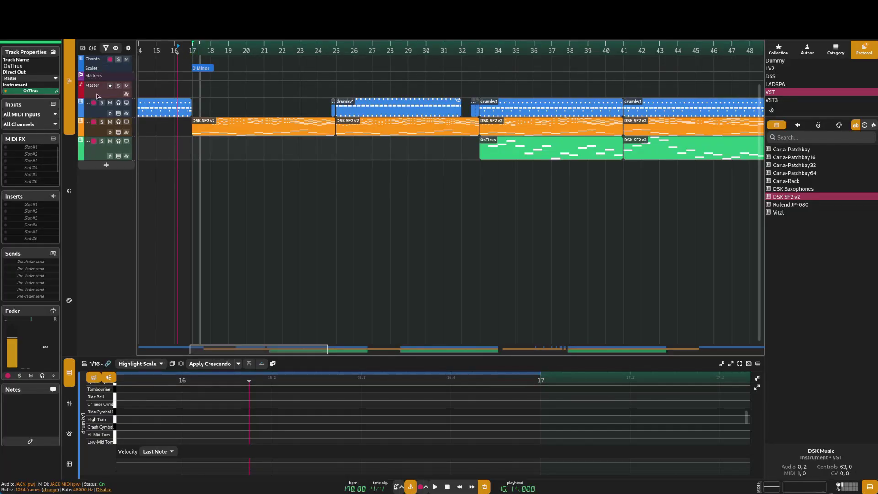
{"action": "left_click", "coordinate": [103, 46]}
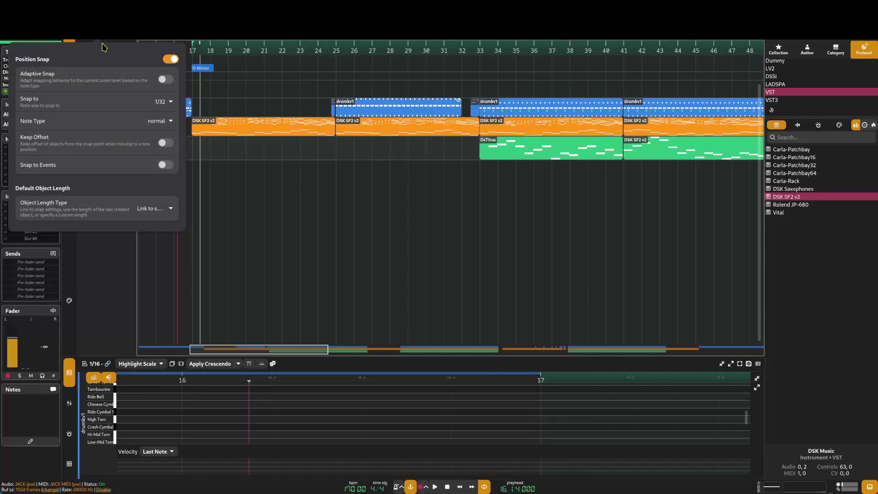
{"action": "left_click", "coordinate": [164, 101]}
{"action": "left_click", "coordinate": [172, 129]}
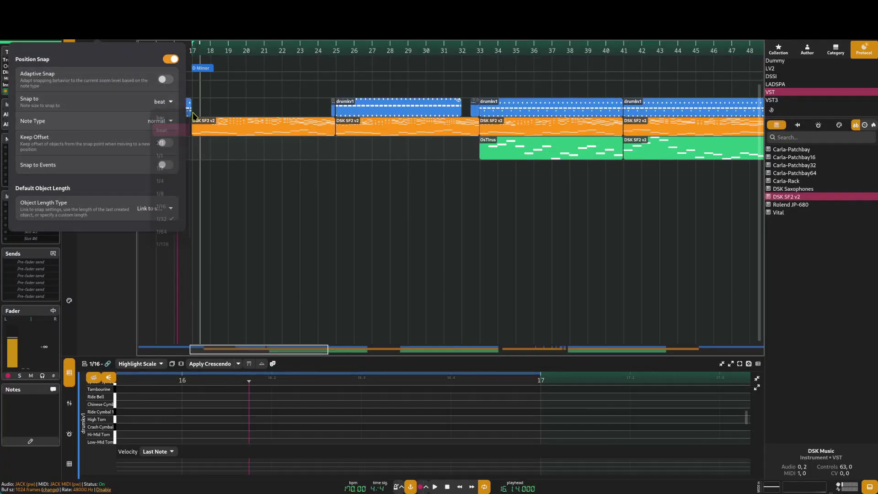
{"action": "key", "text": "Escape"}
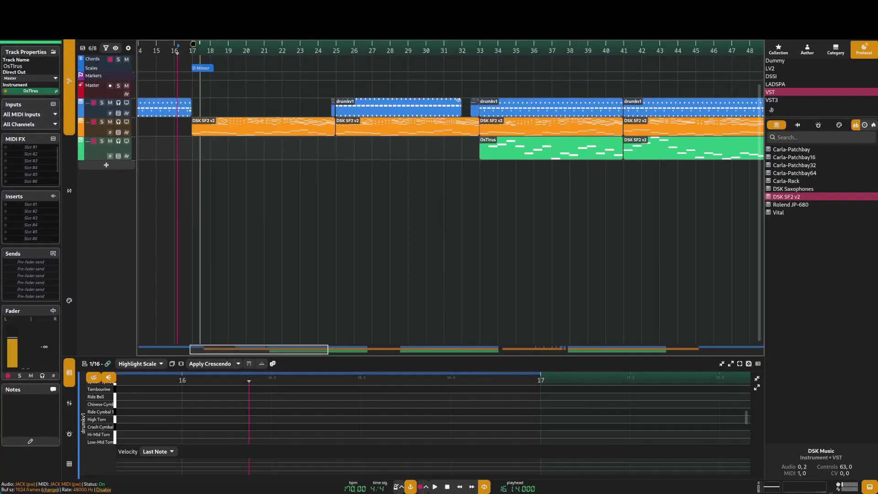
{"action": "key", "text": "space"}
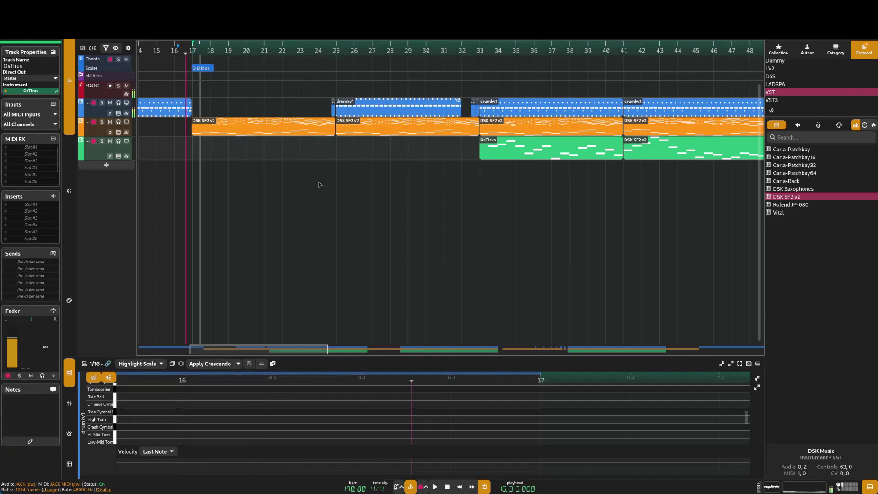
{"action": "left_click_drag", "start_coordinate": [178, 54], "coordinate": [197, 61]}
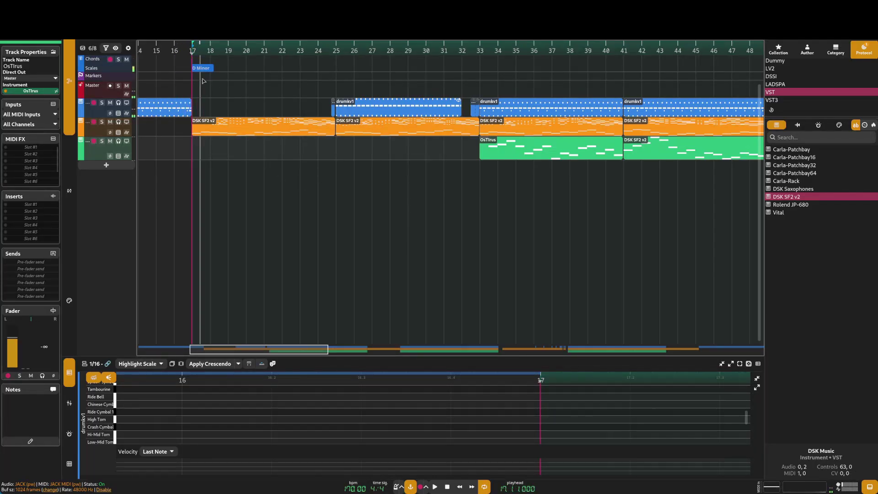
- Listen as the song plays to around bar 40 while zooming the arranger, then stop at bar 17
{"action": "scroll", "coordinate": [267, 181], "scroll_direction": "down", "scroll_amount": 6}
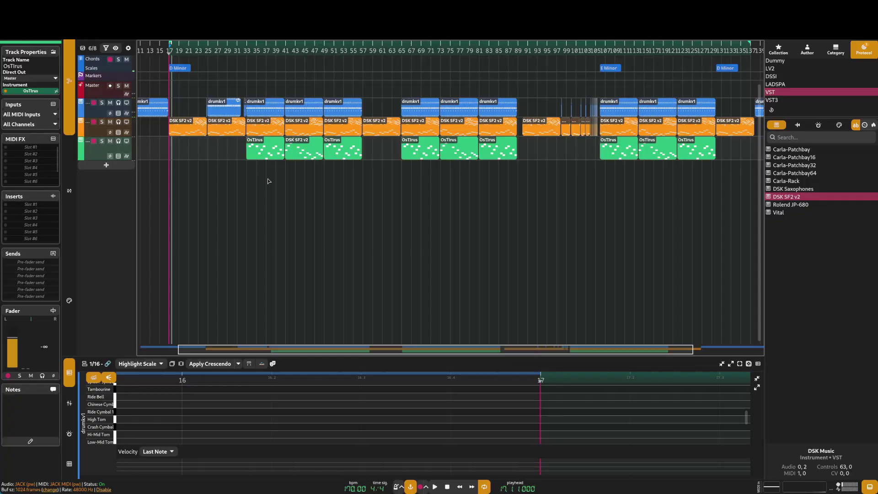
{"action": "scroll", "coordinate": [268, 181], "scroll_direction": "left", "scroll_amount": 2}
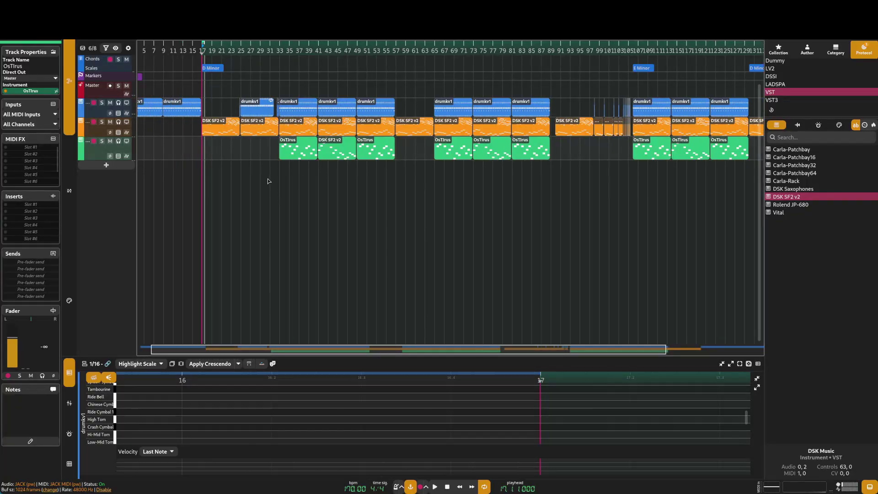
{"action": "scroll", "coordinate": [268, 181], "scroll_direction": "left", "scroll_amount": 1}
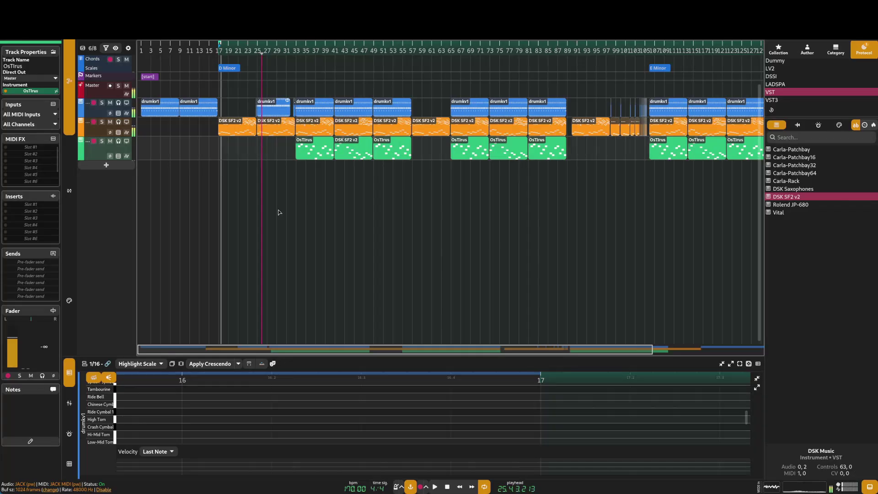
{"action": "scroll", "coordinate": [249, 201], "scroll_direction": "up", "scroll_amount": 5}
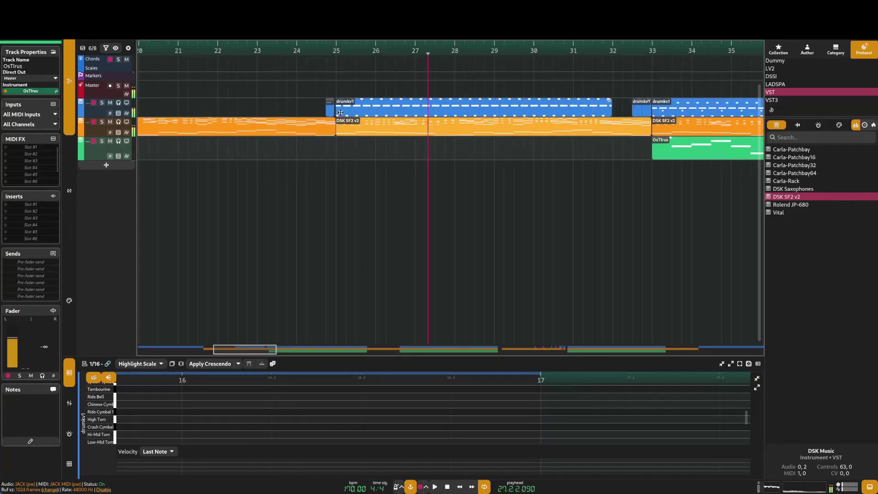
{"action": "scroll", "coordinate": [324, 207], "scroll_direction": "down", "scroll_amount": 5}
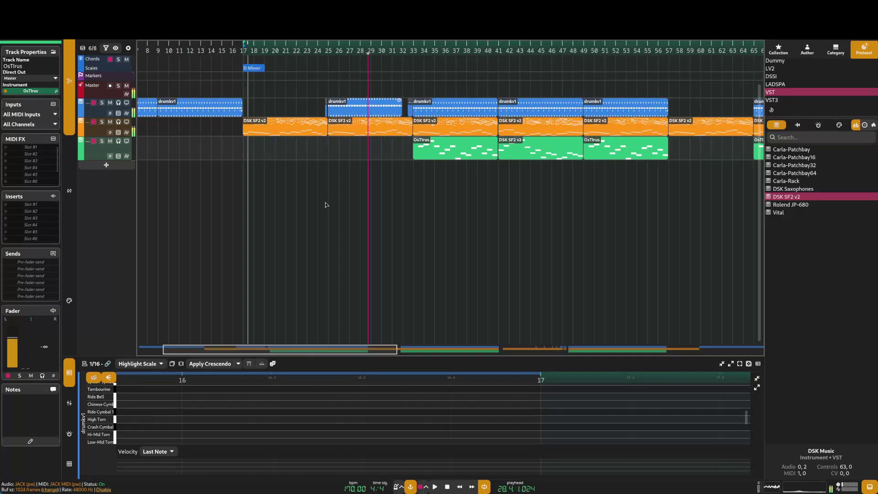
{"action": "scroll", "coordinate": [325, 204], "scroll_direction": "down", "scroll_amount": 3}
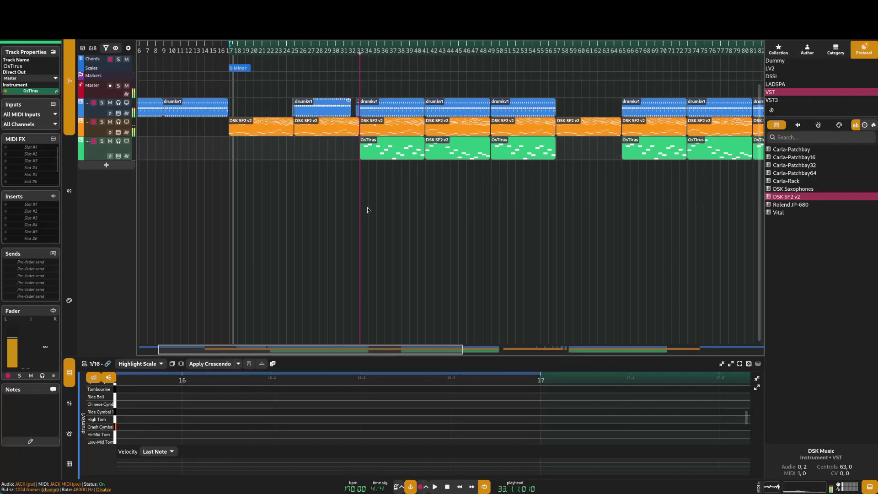
{"action": "scroll", "coordinate": [366, 208], "scroll_direction": "up", "scroll_amount": 5}
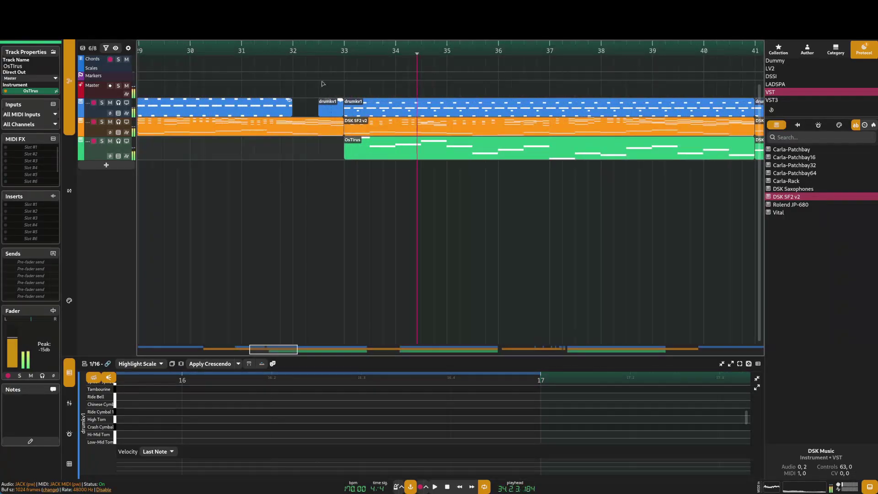
{"action": "scroll", "coordinate": [326, 204], "scroll_direction": "down", "scroll_amount": 4}
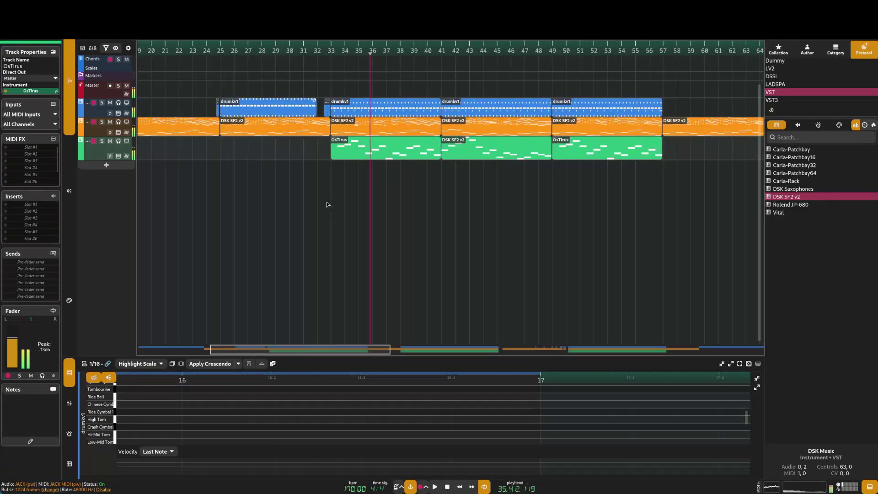
{"action": "scroll", "coordinate": [327, 205], "scroll_direction": "down", "scroll_amount": 3}
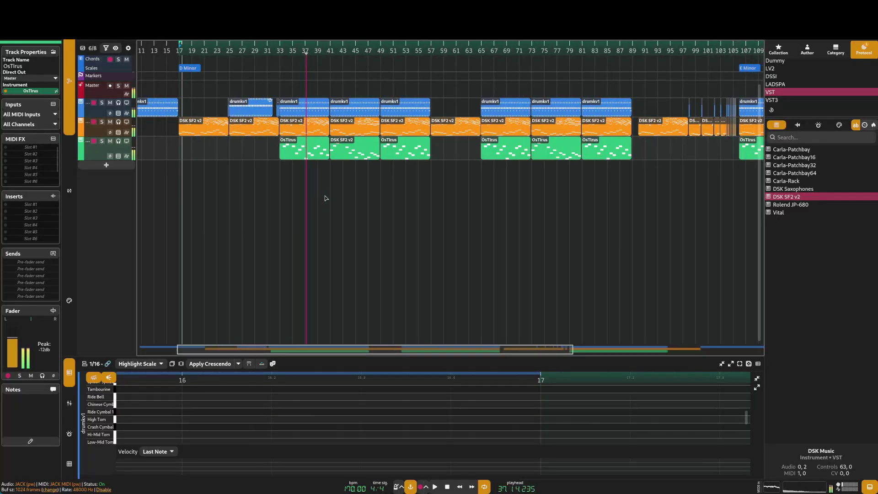
{"action": "scroll", "coordinate": [325, 198], "scroll_direction": "right", "scroll_amount": 1}
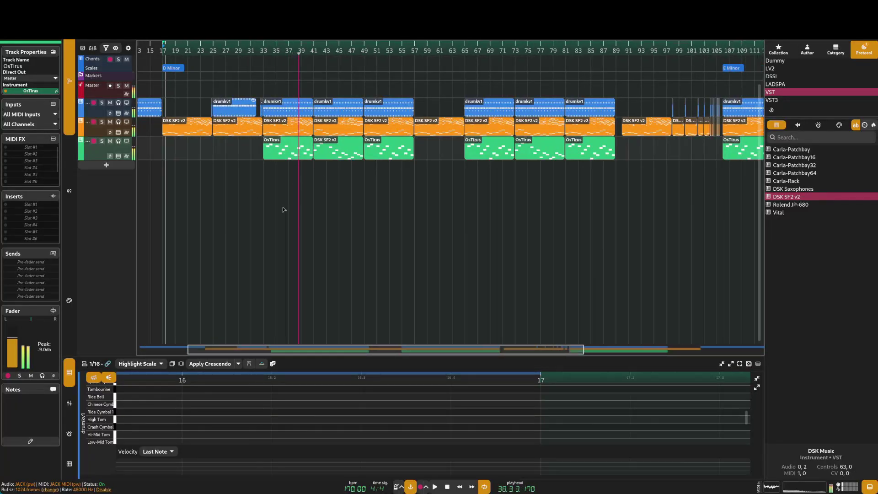
{"action": "scroll", "coordinate": [317, 237], "scroll_direction": "left", "scroll_amount": 5}
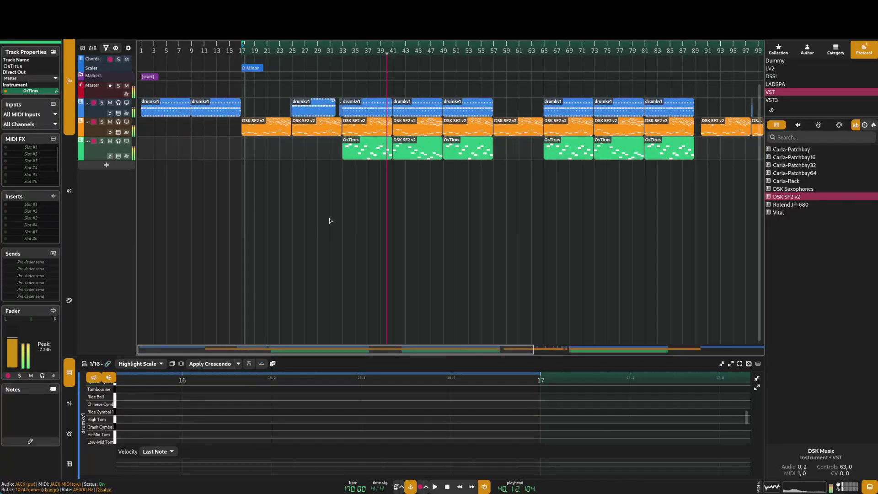
{"action": "key", "text": "space"}
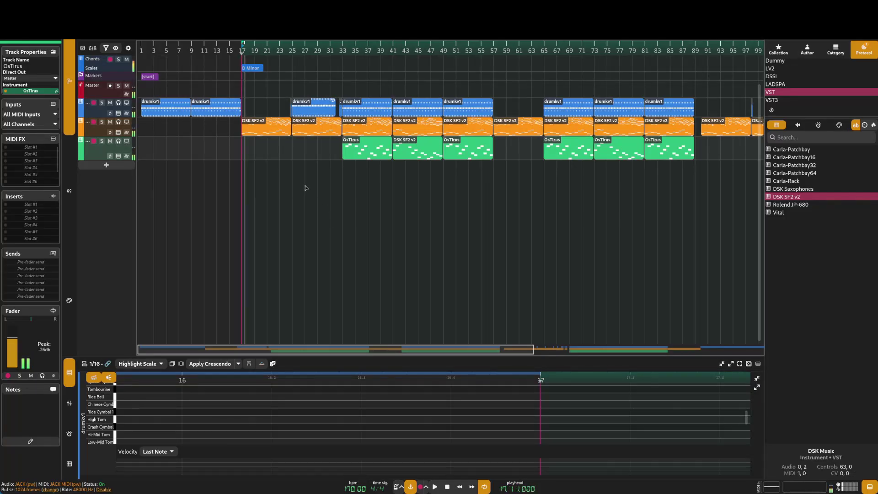
{"action": "scroll", "coordinate": [305, 188], "scroll_direction": "up", "scroll_amount": 10}
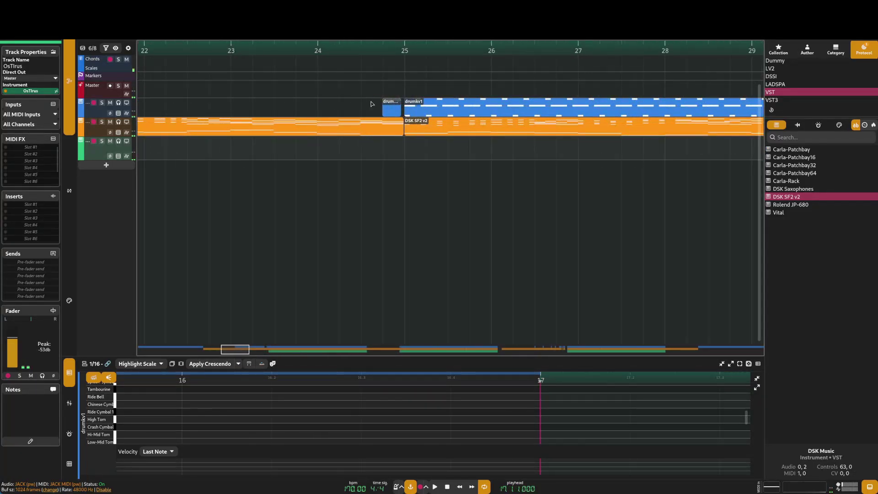
- Audition the short drumkv1 clip by playing and stopping from bar 24, then deselect it
{"action": "left_click", "coordinate": [398, 110]}
{"action": "left_click", "coordinate": [317, 47]}
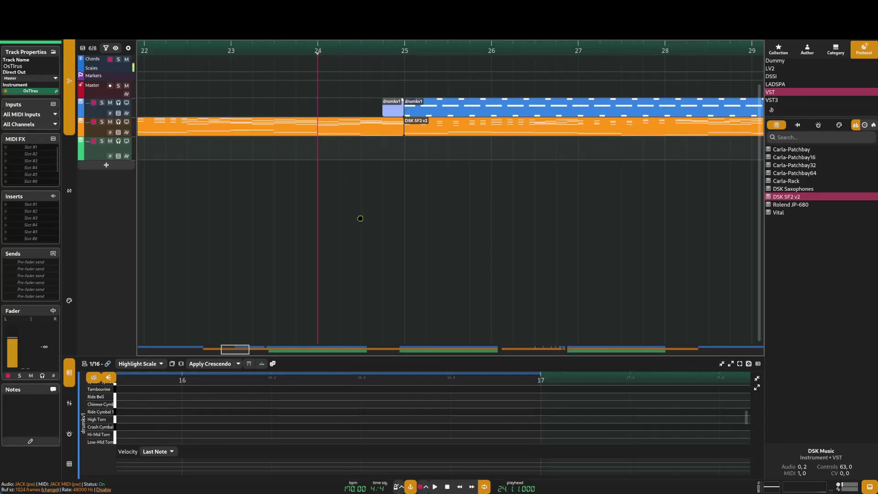
{"action": "key", "text": "space"}
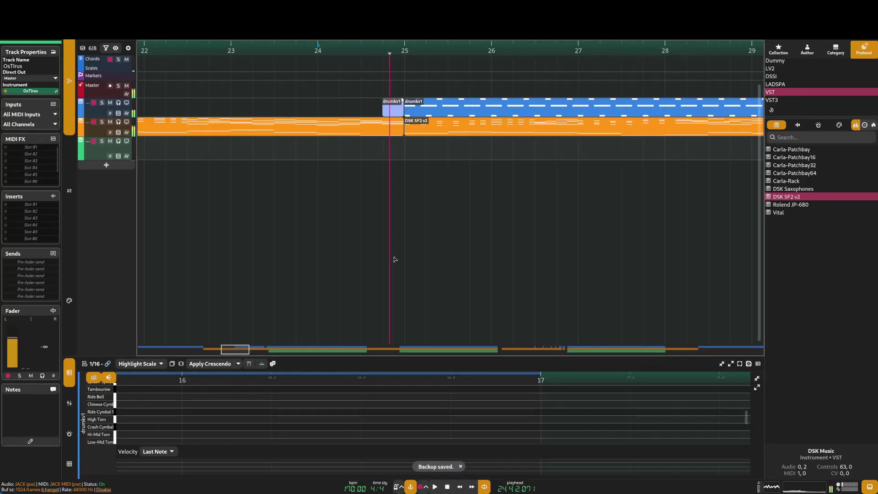
{"action": "key", "text": "space"}
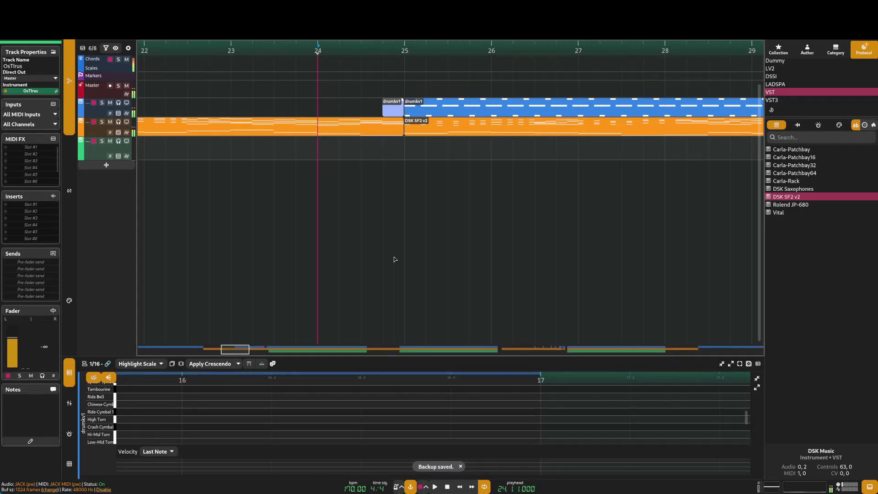
{"action": "scroll", "coordinate": [393, 257], "scroll_direction": "down", "scroll_amount": 5, "text": "ctrl"}
{"action": "scroll", "coordinate": [393, 257], "scroll_direction": "down", "scroll_amount": 4, "text": "ctrl"}
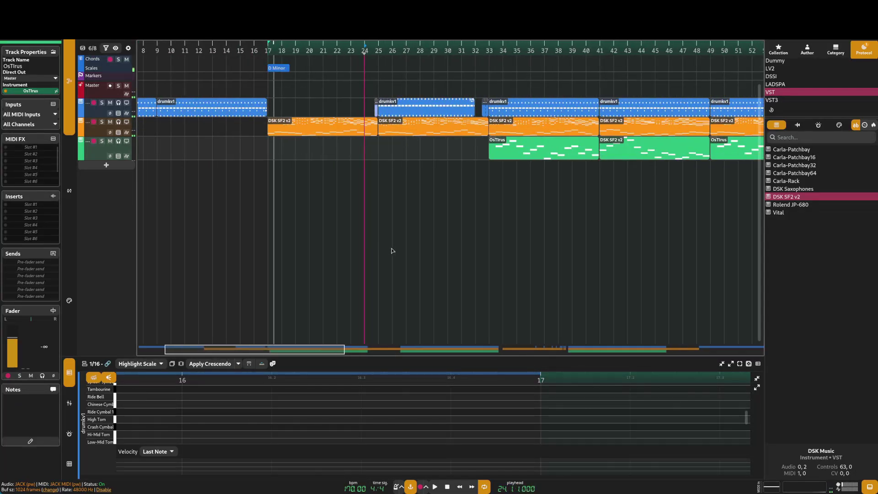
{"action": "scroll", "coordinate": [377, 215], "scroll_direction": "up", "scroll_amount": 10, "text": "ctrl"}
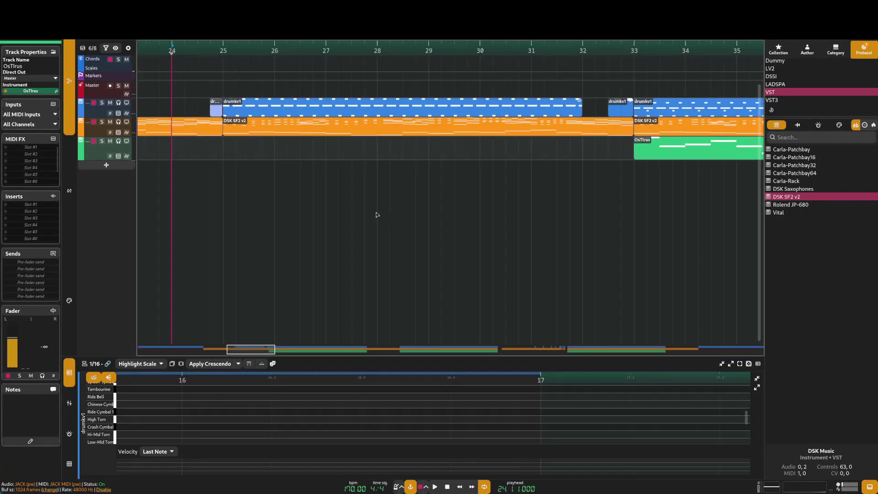
{"action": "left_click", "coordinate": [301, 154]}
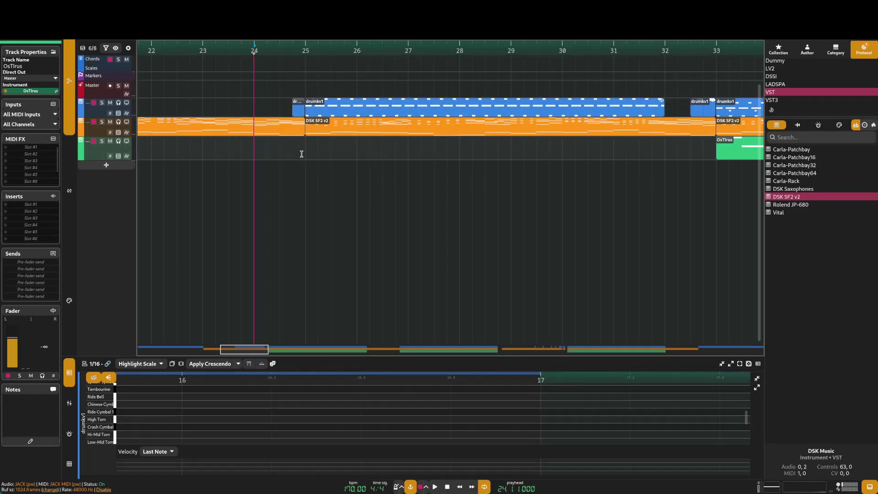
{"action": "scroll", "coordinate": [306, 138], "scroll_direction": "up", "scroll_amount": 8, "text": "ctrl"}
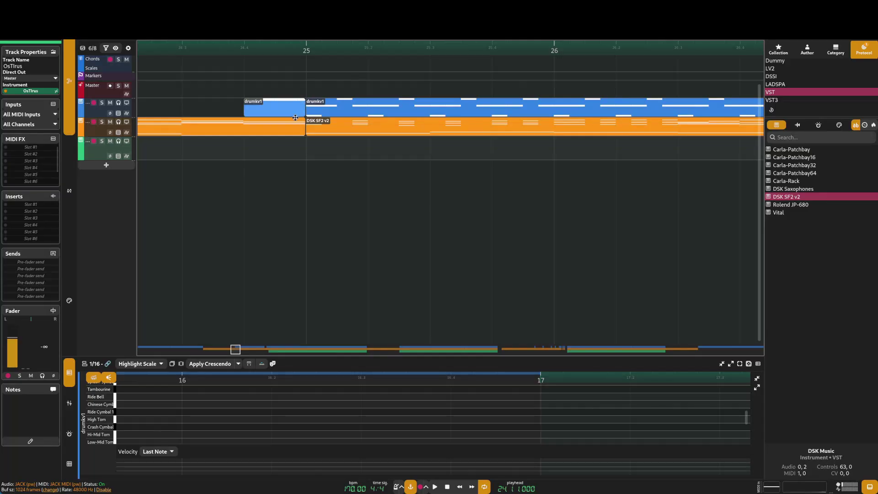
{"action": "scroll", "coordinate": [328, 193], "scroll_direction": "down", "scroll_amount": 8}
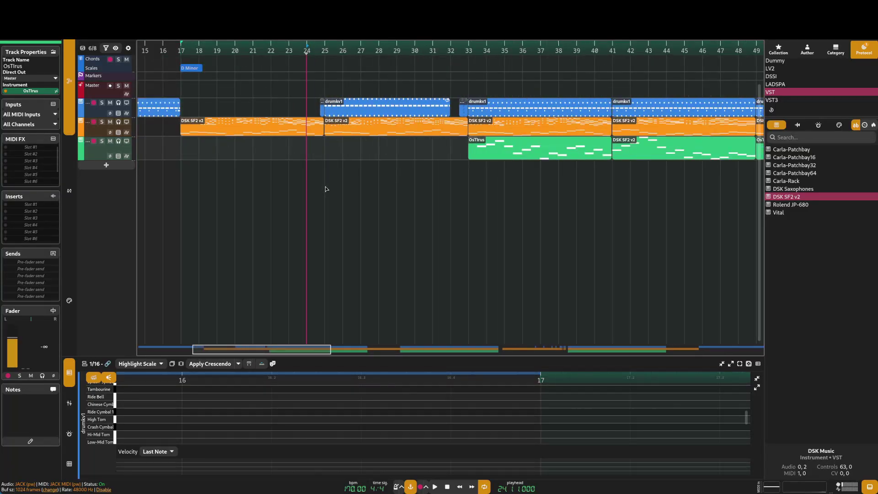
- Replay the passage from bar 24, stop, and return the playhead to bar 1
{"action": "key", "text": "space"}
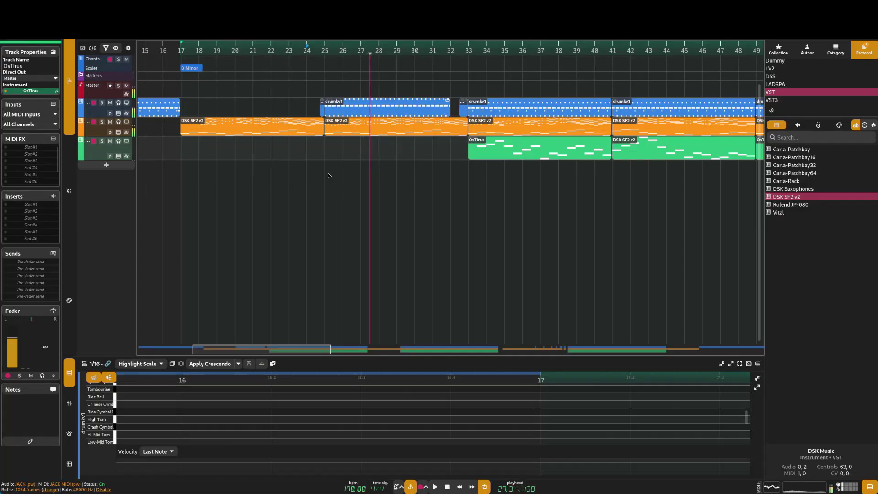
{"action": "key", "text": "space"}
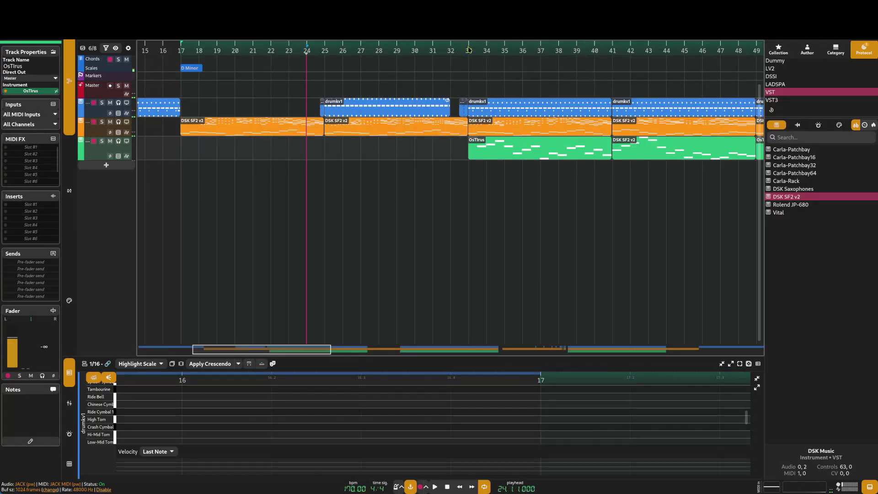
{"action": "scroll", "coordinate": [389, 180], "scroll_direction": "down", "scroll_amount": 10}
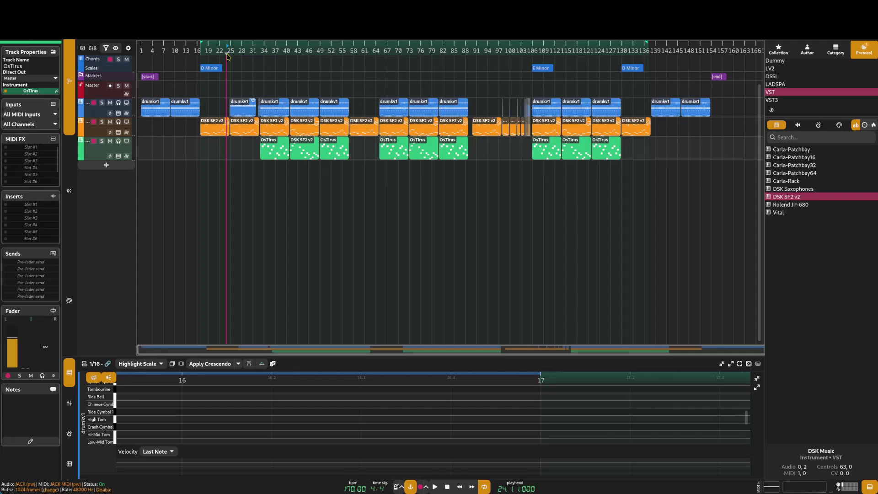
{"action": "left_click_drag", "start_coordinate": [227, 56], "coordinate": [140, 55]}
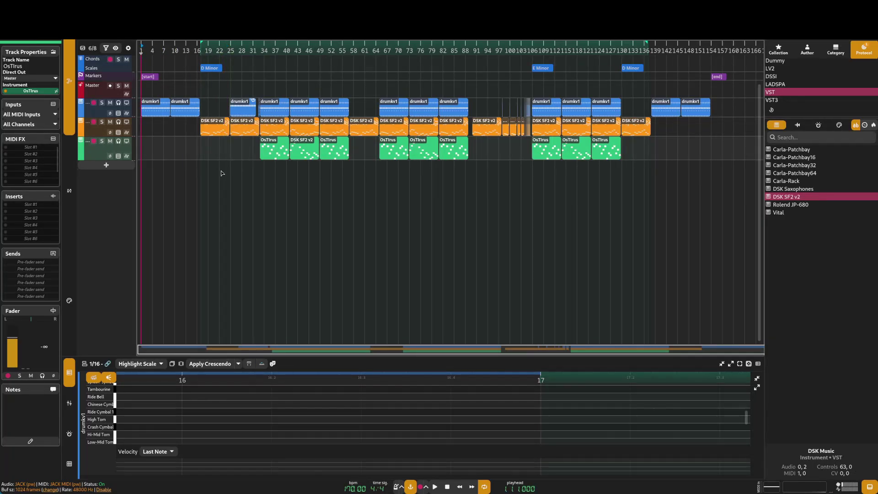